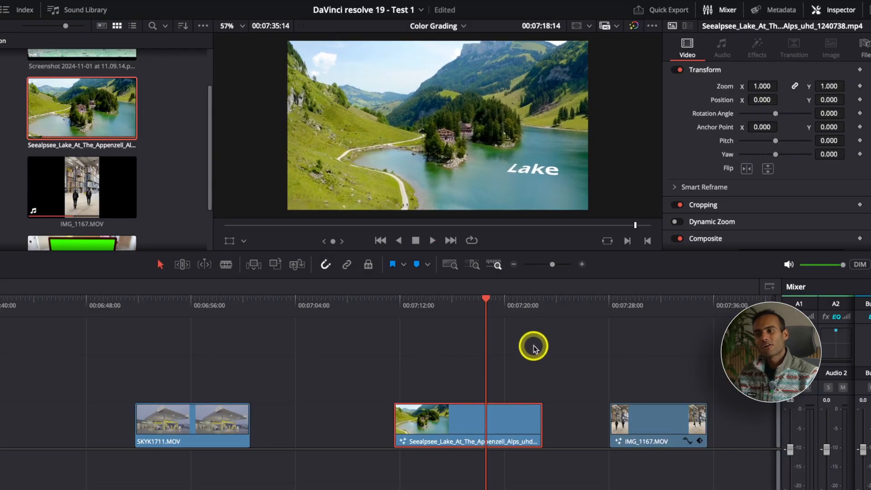
Step: Duplicate the Seealpsee lake clip into the empty space after the IMG_1167.MOV clip and place the playhead at the copy's start
key(super+minus)
key(super+minus)
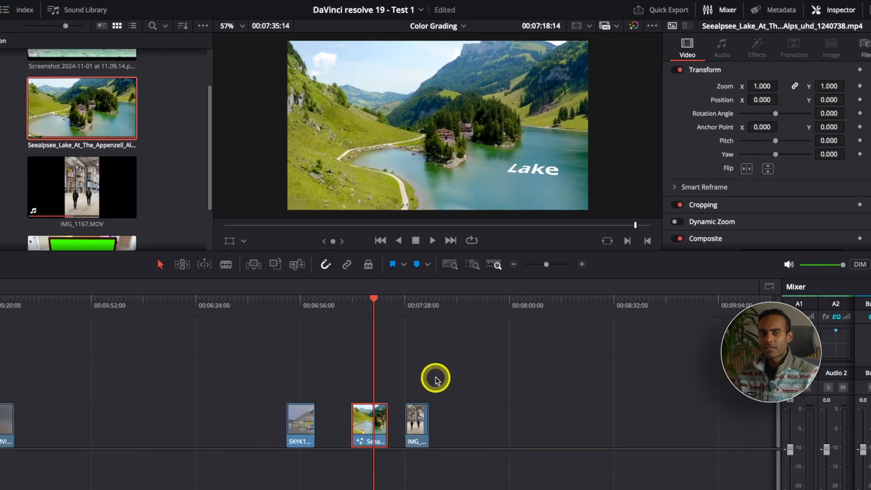
key(super+equal)
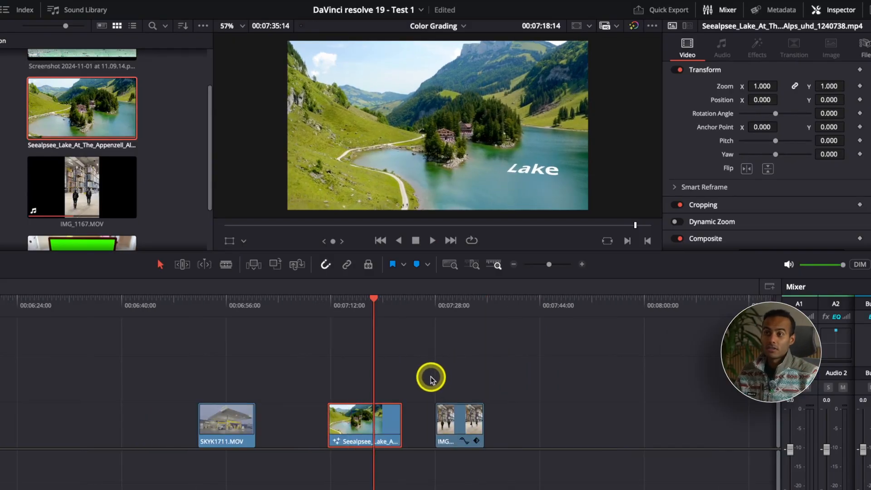
key(super+equal)
key(super+minus)
alt+drag(351, 415, 554, 416)
drag(548, 310, 529, 317)
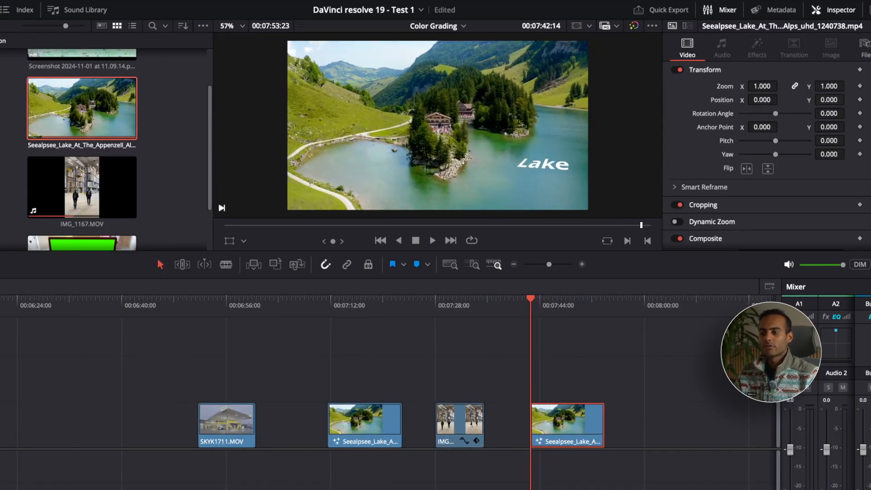
Step: Open the duplicated clip in Fusion, delete its Text1 and PlanarTracker1 nodes, and spread MediaIn1 and MediaOut1 apart
key(shift+5)
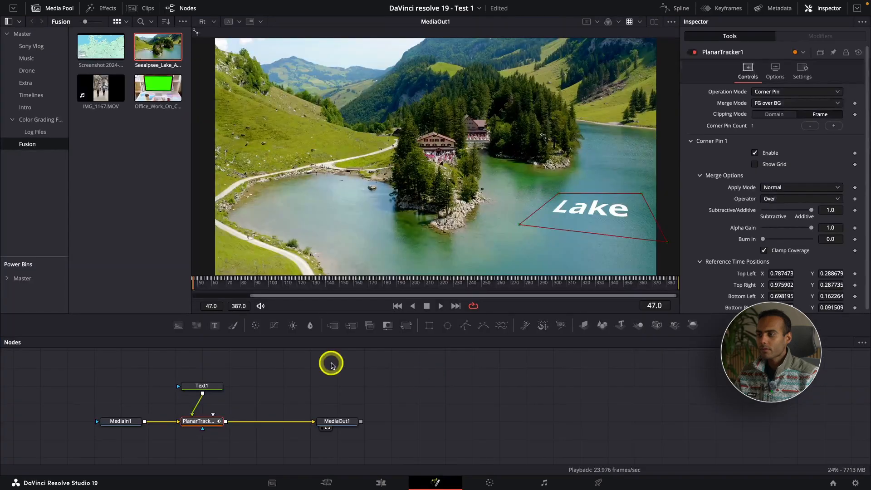
drag(186, 359, 214, 427)
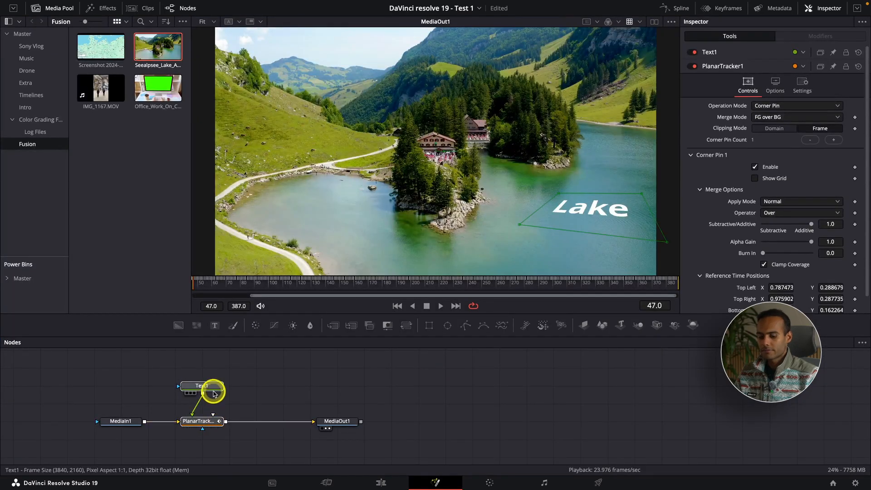
key(Delete)
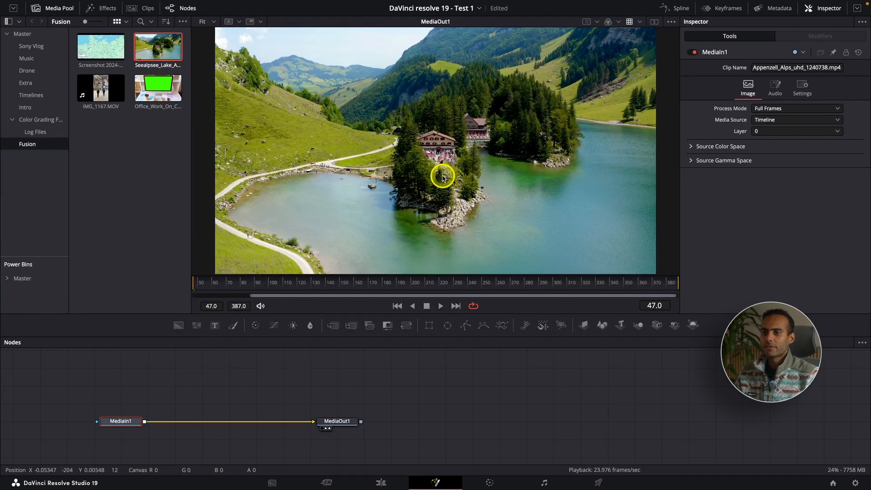
scroll(443, 178, down, 1)
scroll(442, 178, up, 1)
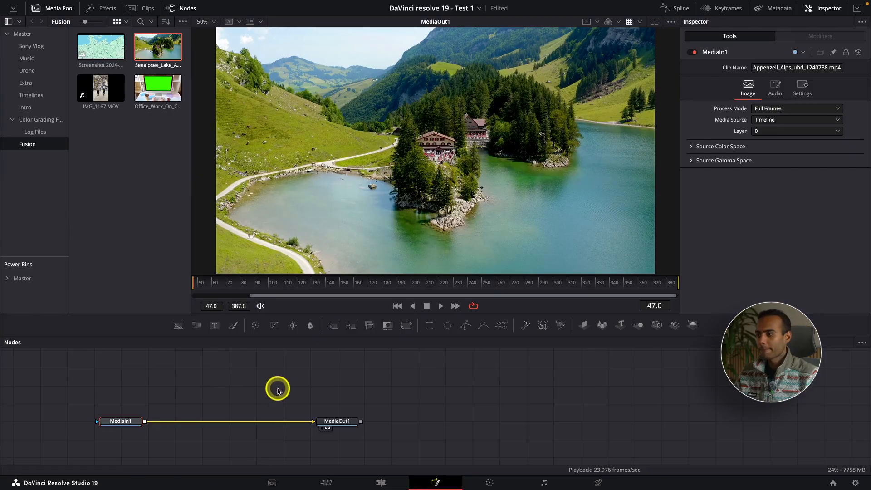
drag(120, 424, 174, 425)
drag(319, 422, 432, 422)
Step: Insert a Planar Tracker node after MediaIn1 and centre it between the media input and output nodes
click(181, 421)
key(shift+space)
text(tracv)
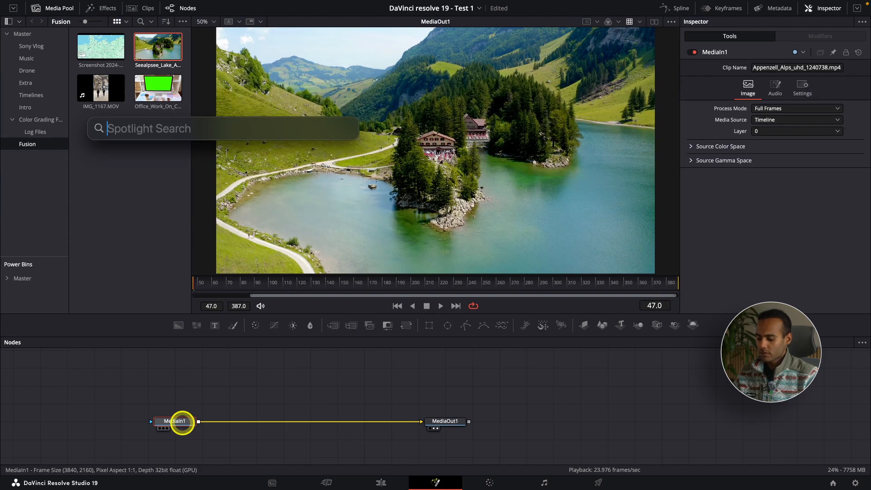
key(Escape)
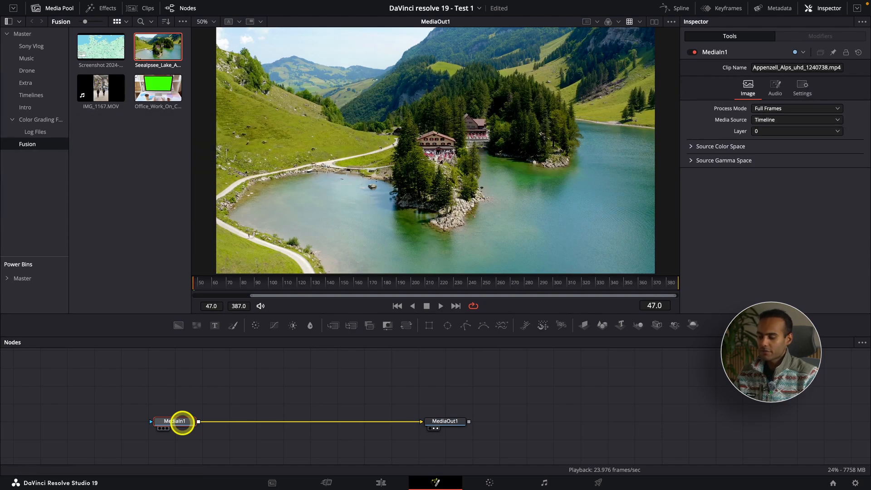
key(shift+space)
text(trans)
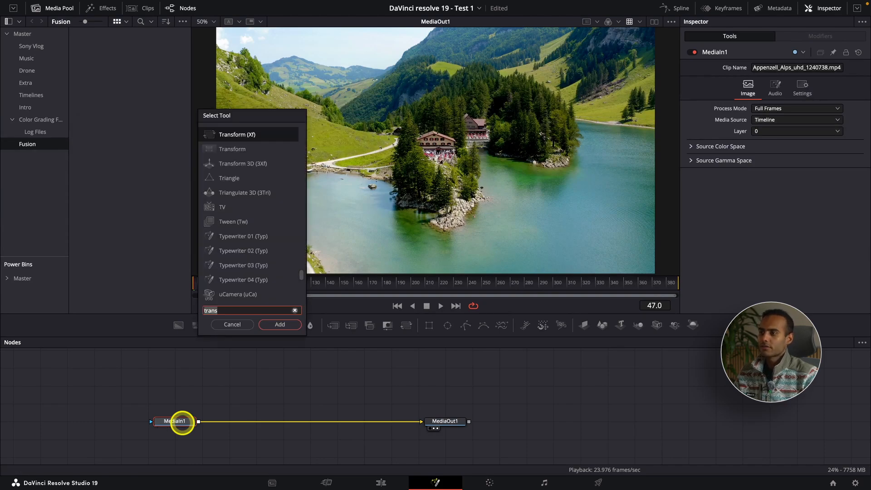
key(BackSpace)
key(BackSpace)
text(ck)
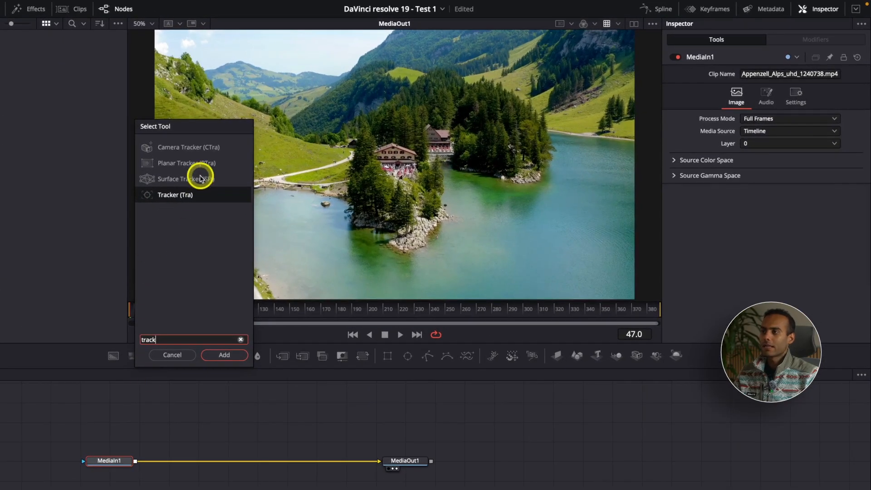
click(198, 169)
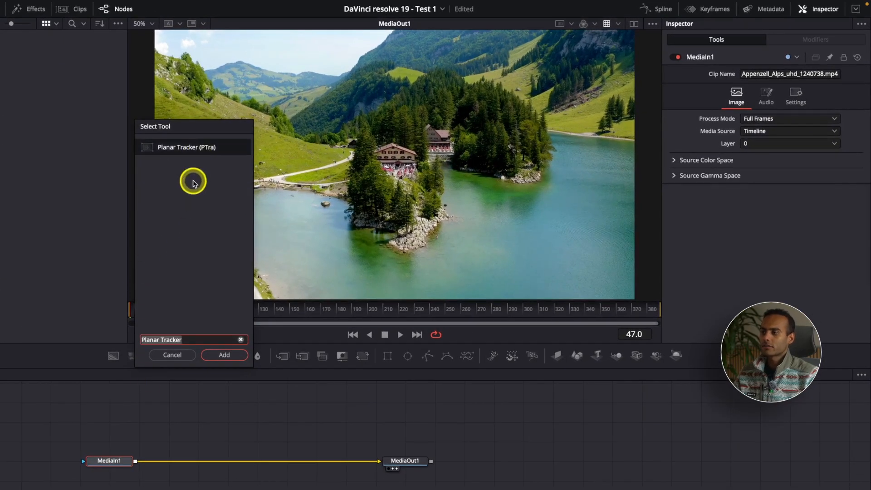
click(223, 354)
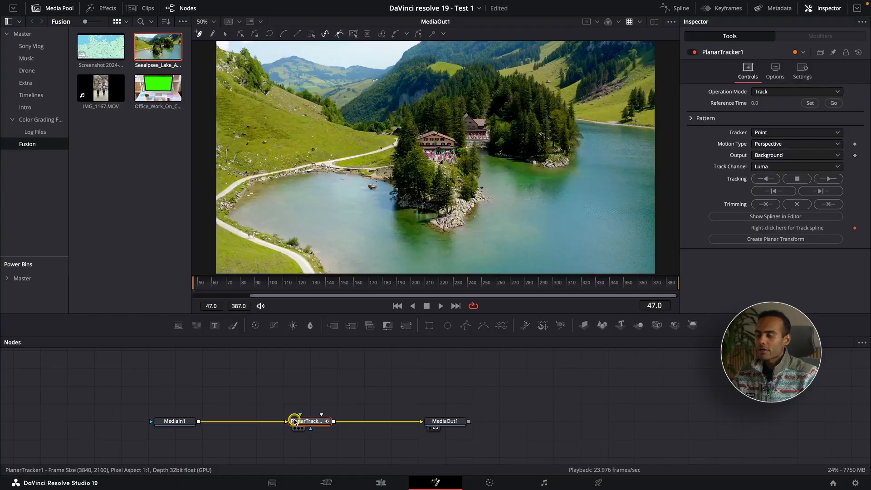
drag(294, 421, 281, 421)
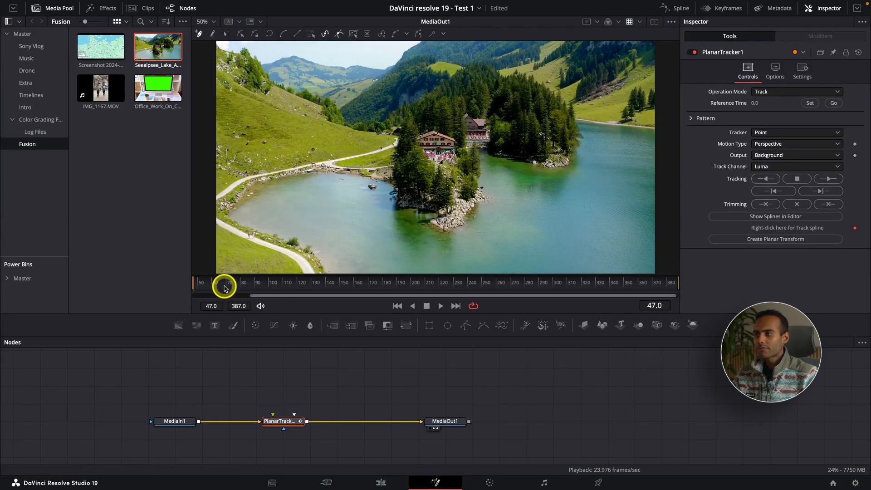
Step: Scrub through the footage, hide the media pool and return the playhead to the clip's first frame, 47
drag(194, 286, 273, 285)
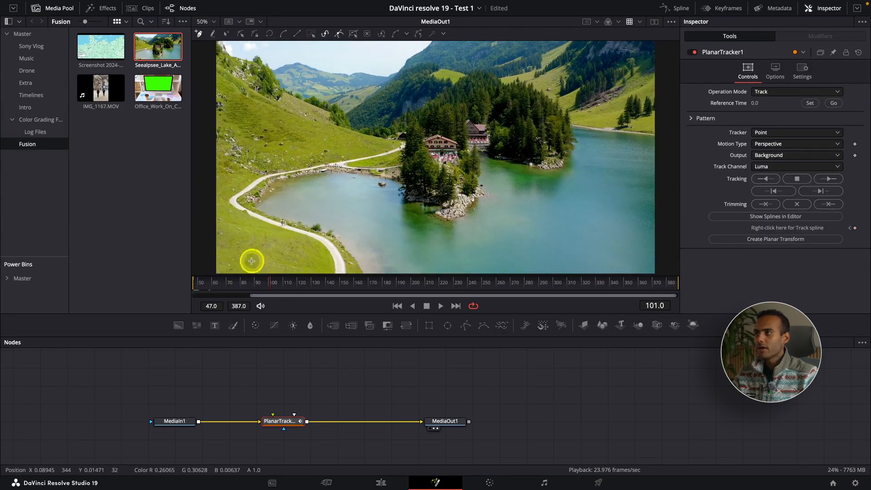
click(45, 9)
drag(104, 294, 1, 291)
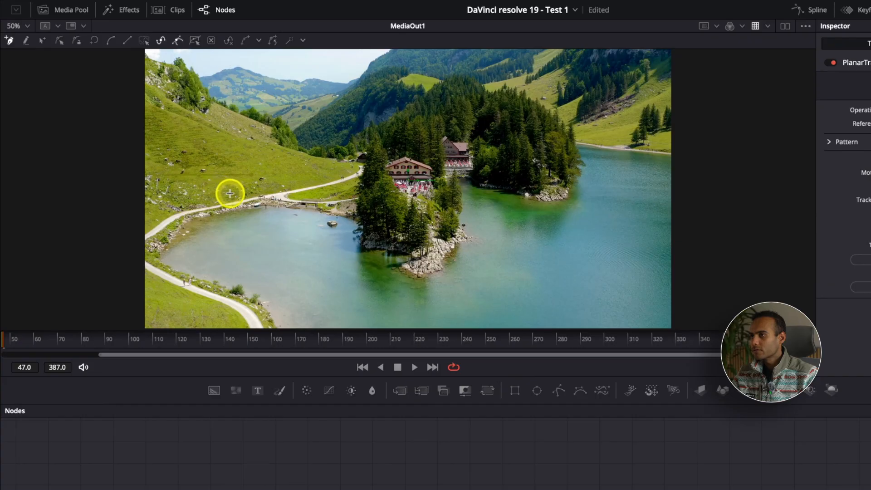
Step: Draw a closed tracking shape around the grassy hillside patch and extend its corners over the path and the lake's edge
click(198, 175)
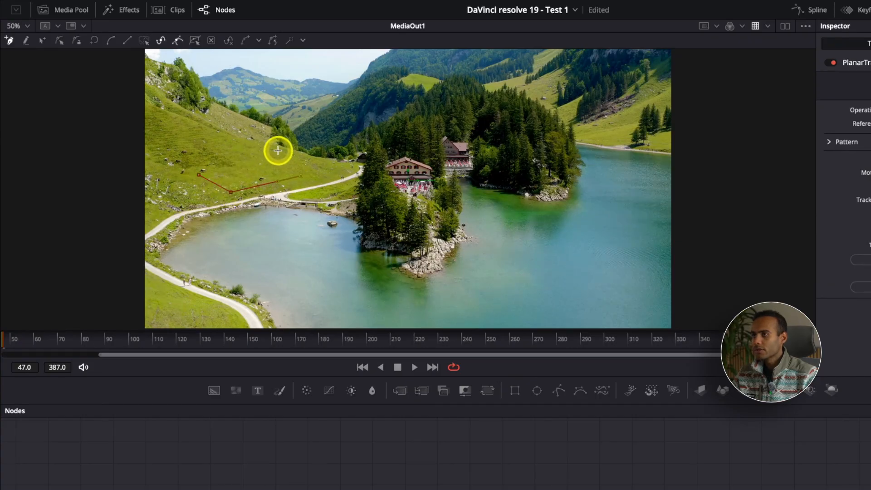
click(272, 150)
click(195, 174)
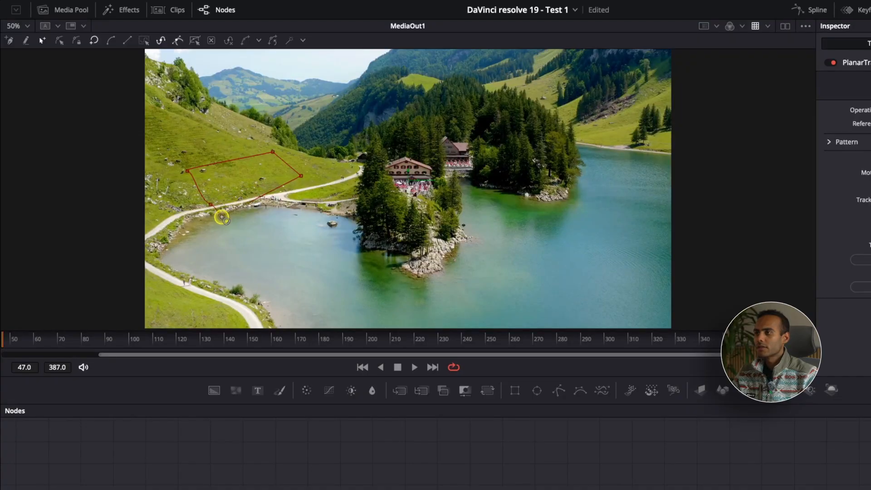
click(222, 217)
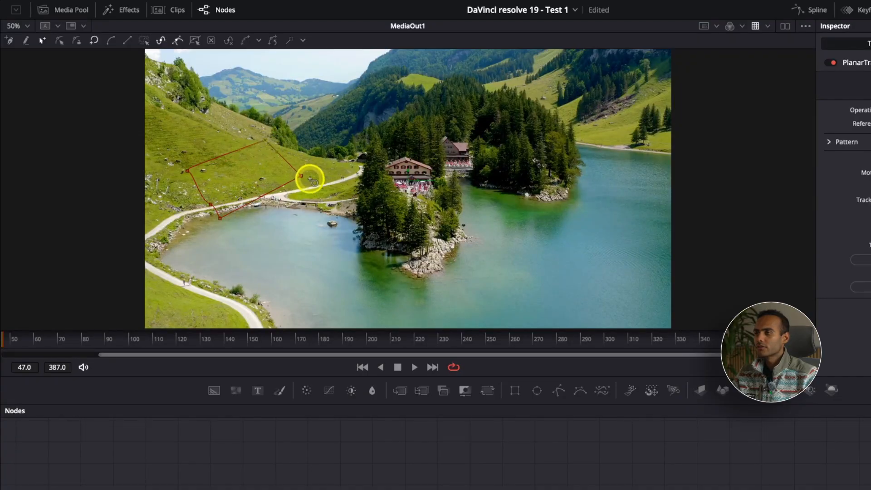
drag(299, 176, 335, 182)
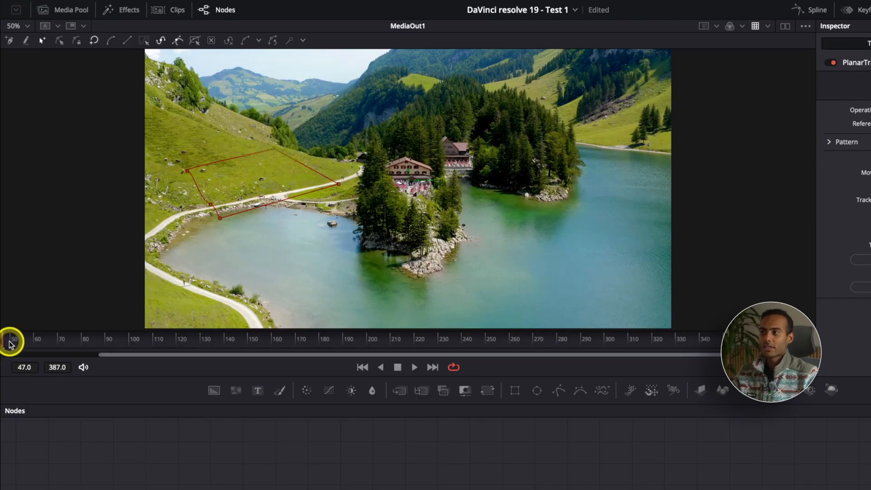
Step: Scrub through the clip, return to frame 47, and pull the tracking shape's corners back onto the grassy hillside
drag(13, 341, 488, 345)
click(455, 344)
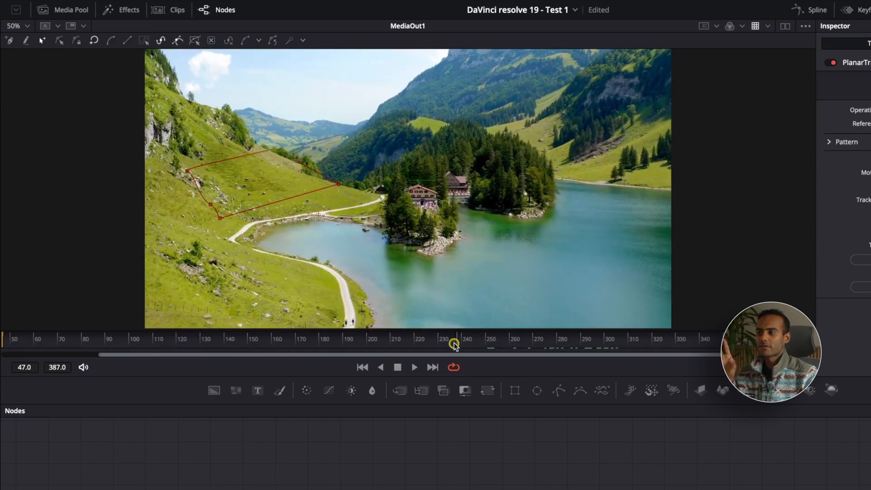
drag(105, 359, 771, 330)
drag(822, 349, 2, 375)
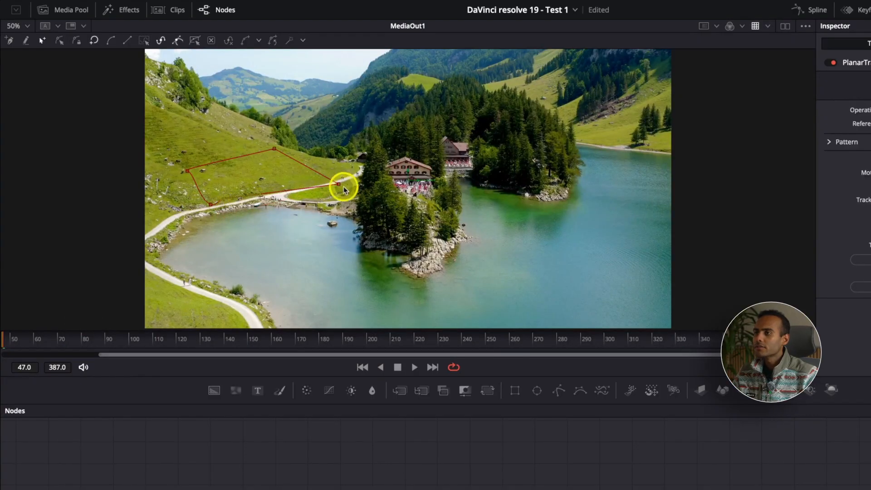
drag(338, 186, 312, 178)
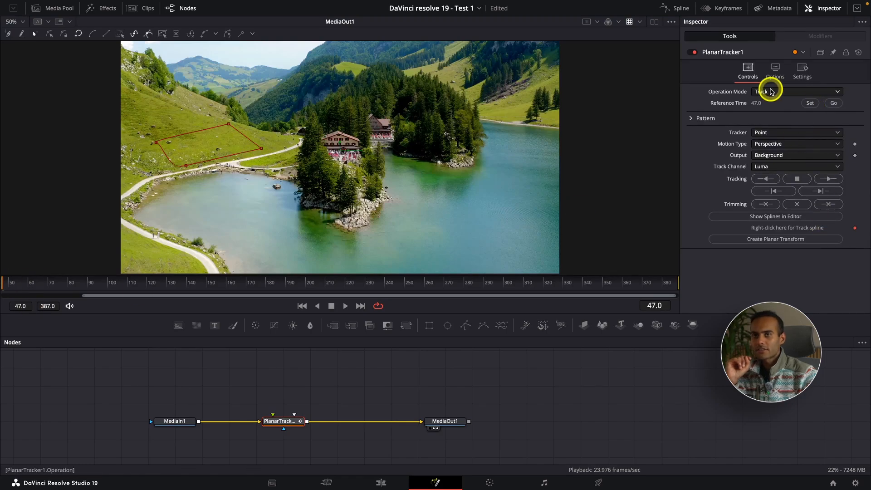
Step: Set the planar tracker to Hybrid Point/Area and track the hillside shape forward to the end of the clip
click(781, 133)
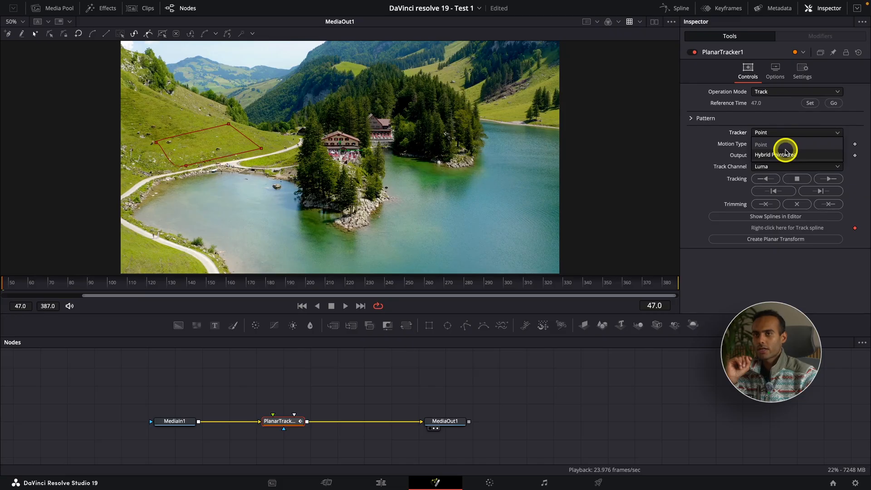
click(785, 154)
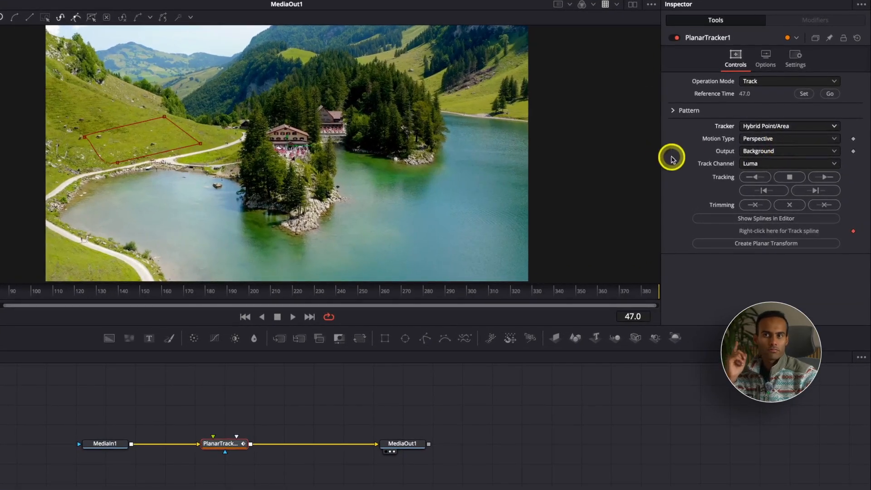
click(823, 179)
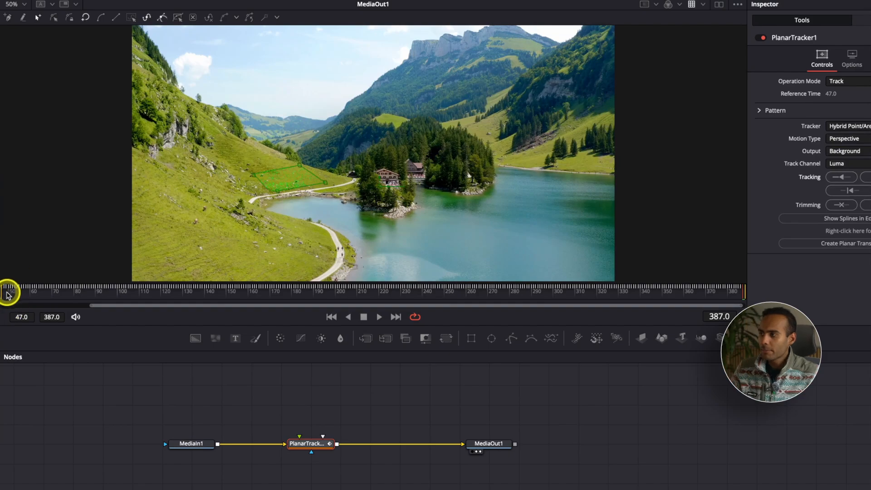
drag(8, 294, 226, 296)
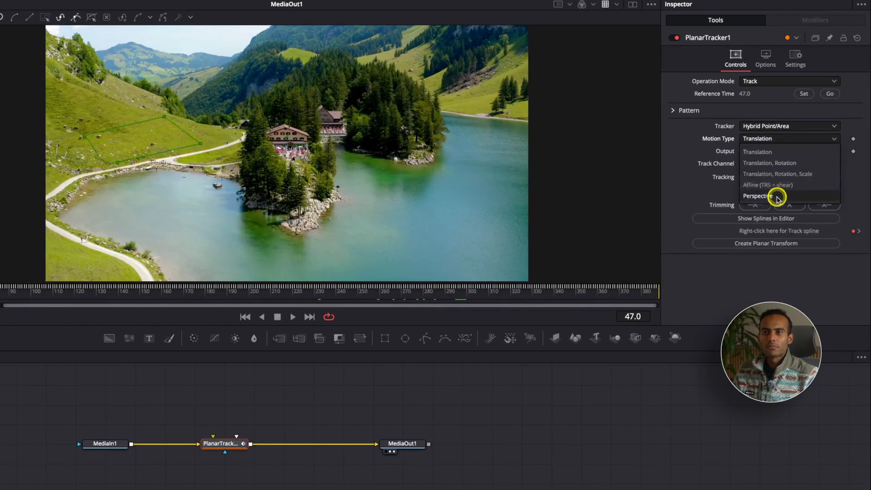
Step: Set the motion type to Perspective, track the shape forward to the last frame again, and return to frame 47
click(772, 195)
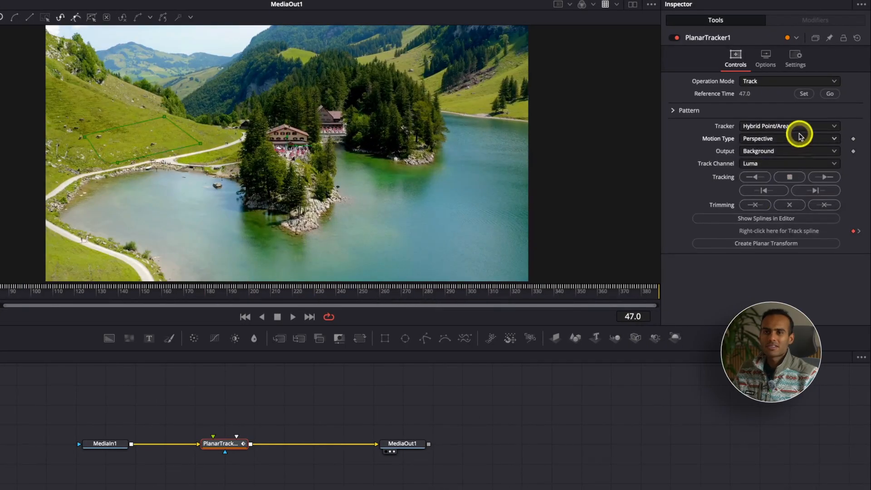
click(822, 180)
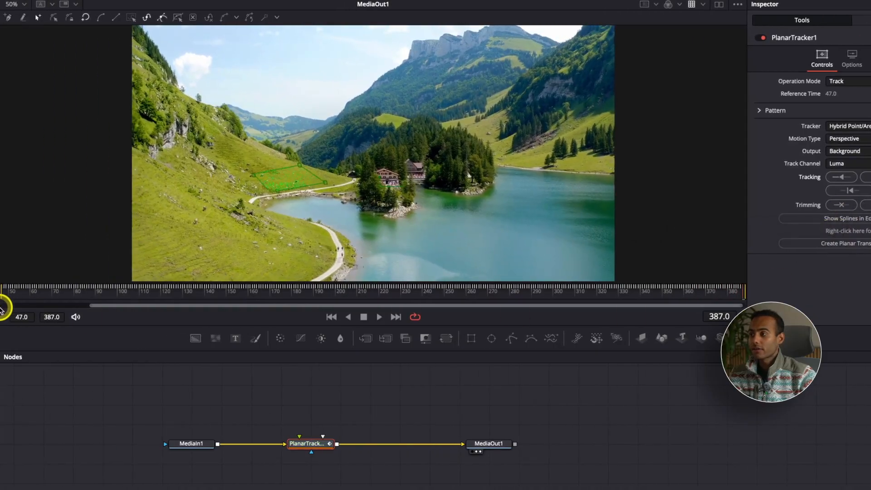
click(1, 294)
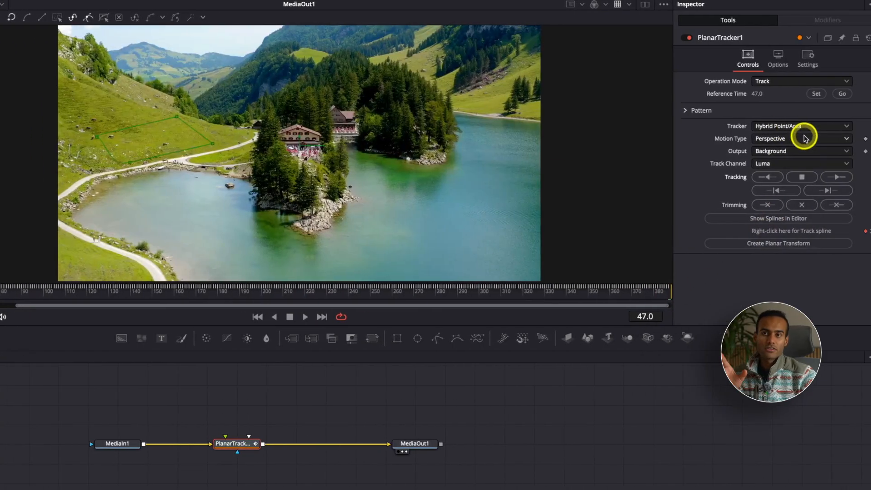
click(862, 139)
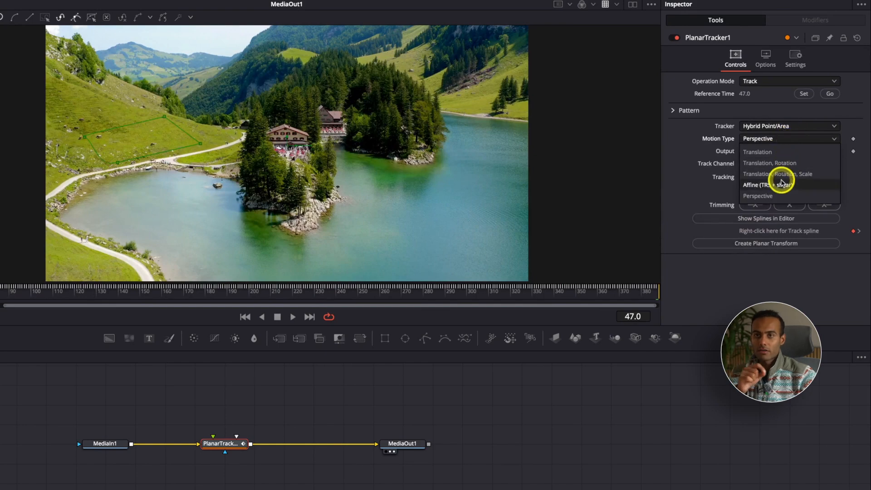
click(687, 159)
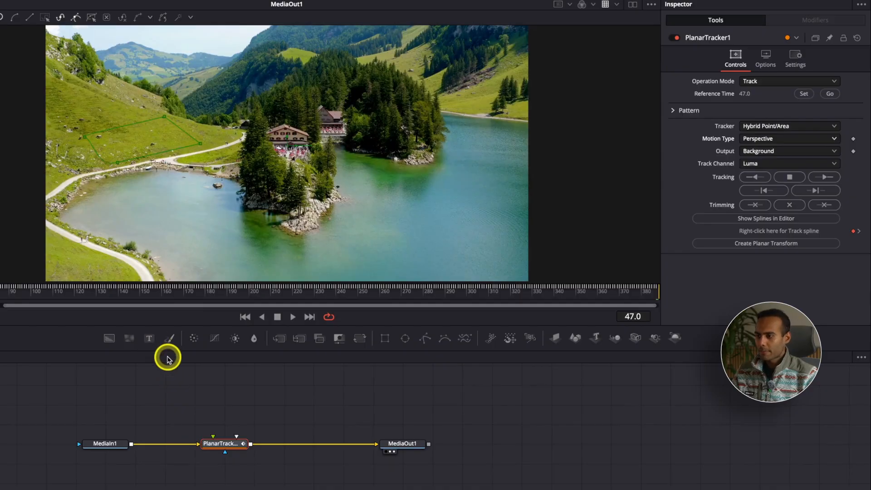
Step: Add a Text+ node and place it above the PlanarTracker1 node
key(shift+space)
text(tye)
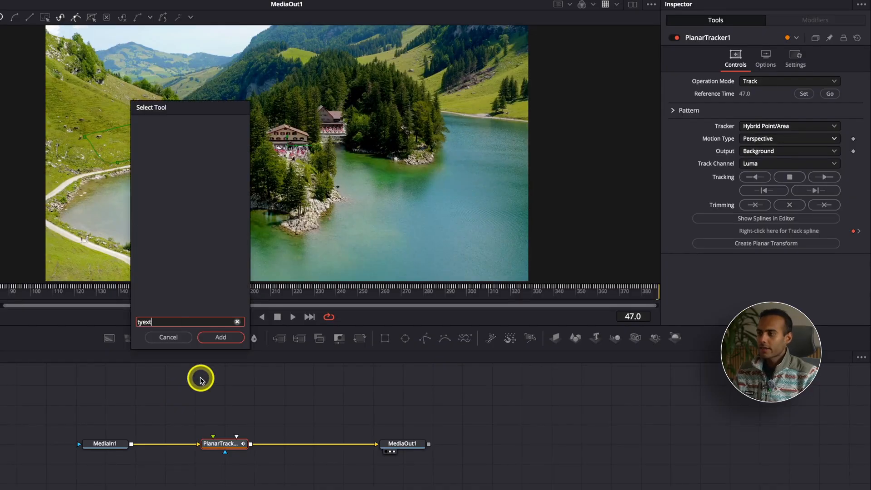
text(xt)
key(BackSpace)
key(BackSpace)
key(BackSpace)
key(BackSpace)
text(ext)
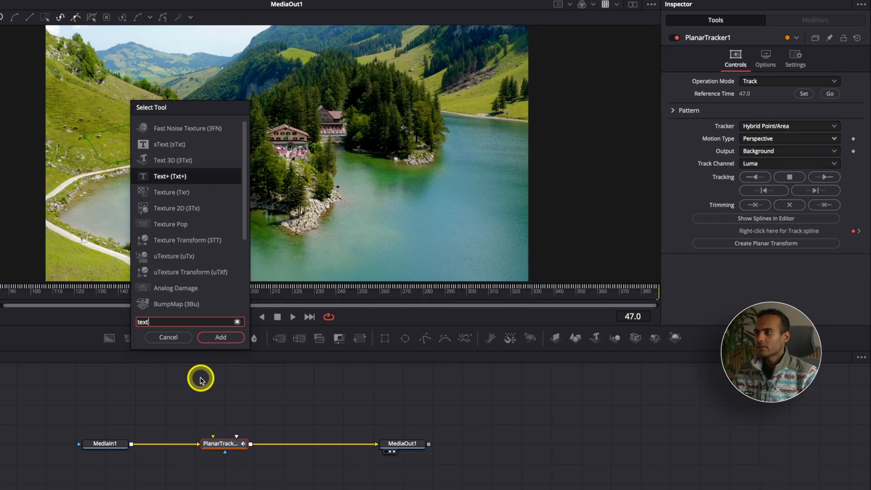
key(Return)
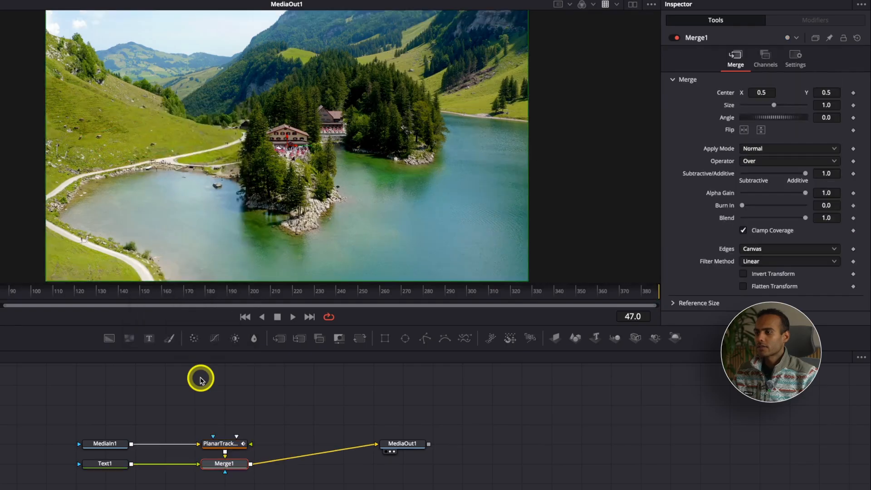
drag(107, 462, 236, 385)
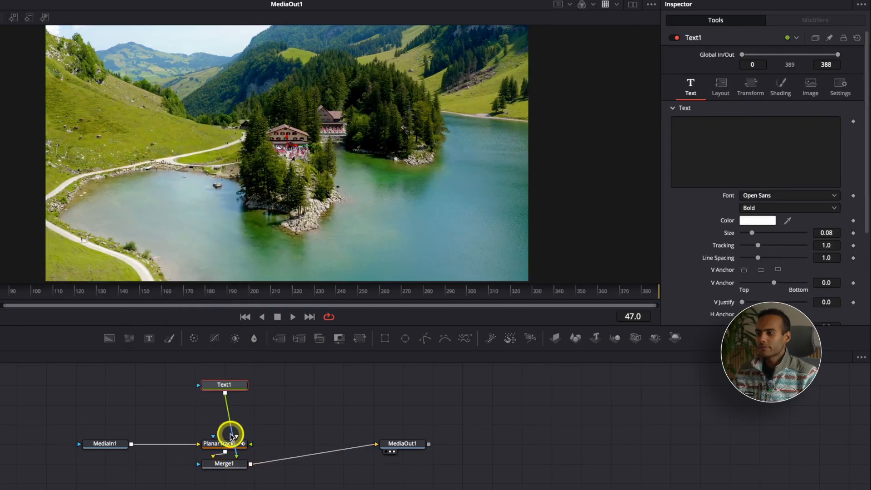
Step: Delete the Merge1 node between the planar tracker and the output, and connect Text1 to PlanarTracker1's Corner Pin 1 input
drag(121, 445, 84, 443)
drag(210, 443, 146, 458)
drag(238, 465, 253, 462)
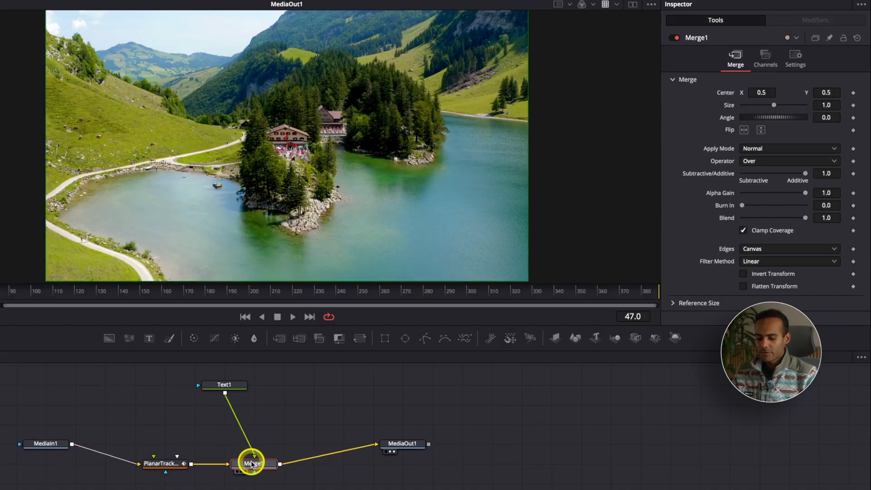
key(Delete)
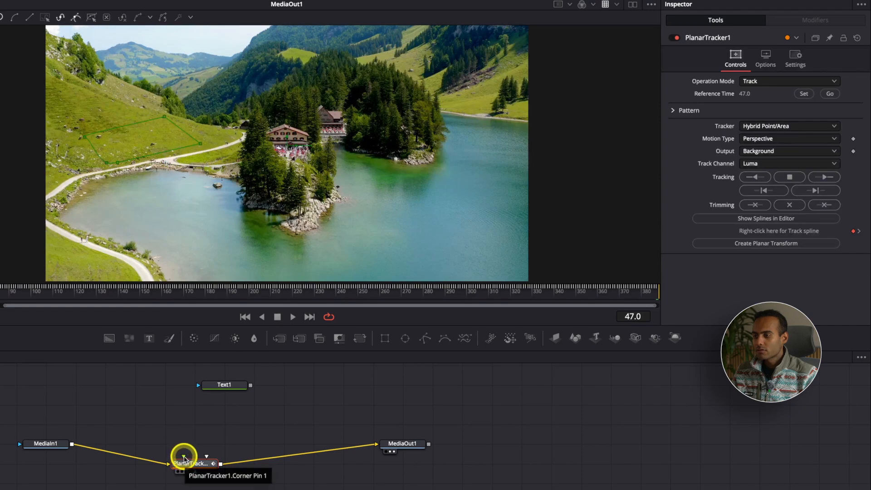
drag(251, 385, 180, 455)
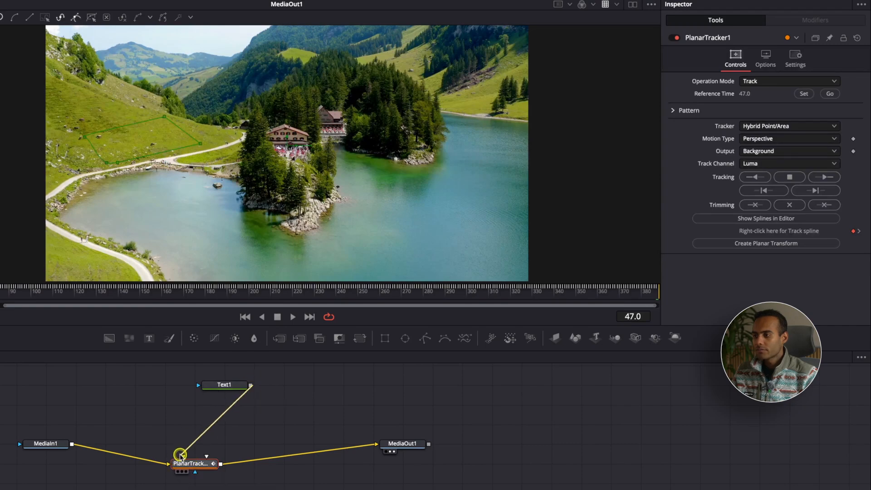
Step: Enter "Grass" as the Text1 content and align the Text1 node above PlanarTracker1
click(223, 386)
click(691, 138)
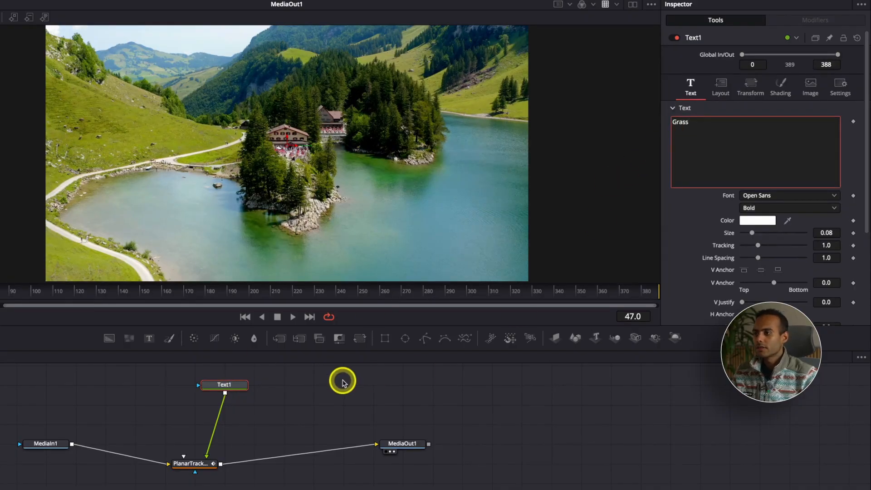
drag(226, 385, 201, 386)
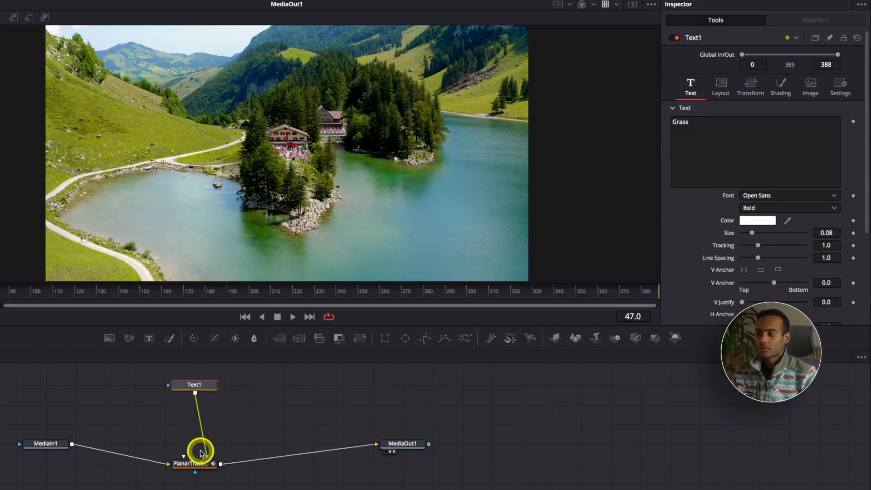
Step: Set PlanarTracker1's operation mode to Corner Pin and fit the four pin corners to the grassy hillside above the path
click(194, 465)
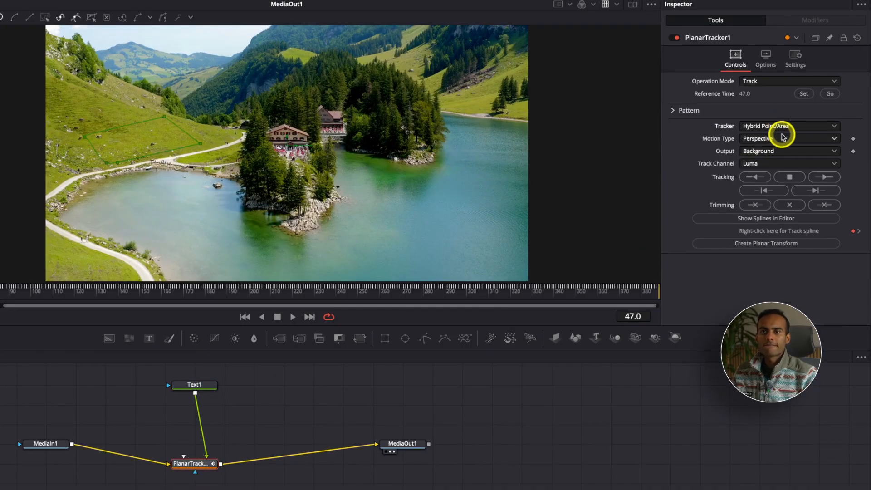
click(779, 83)
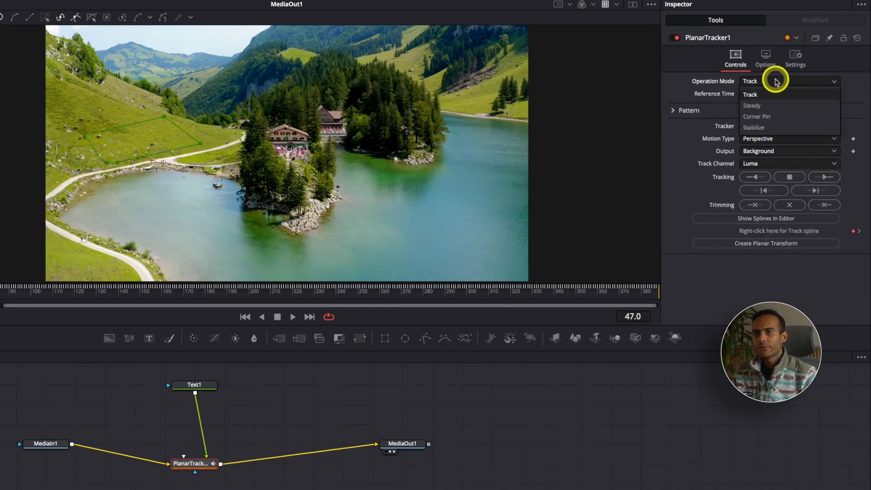
click(770, 116)
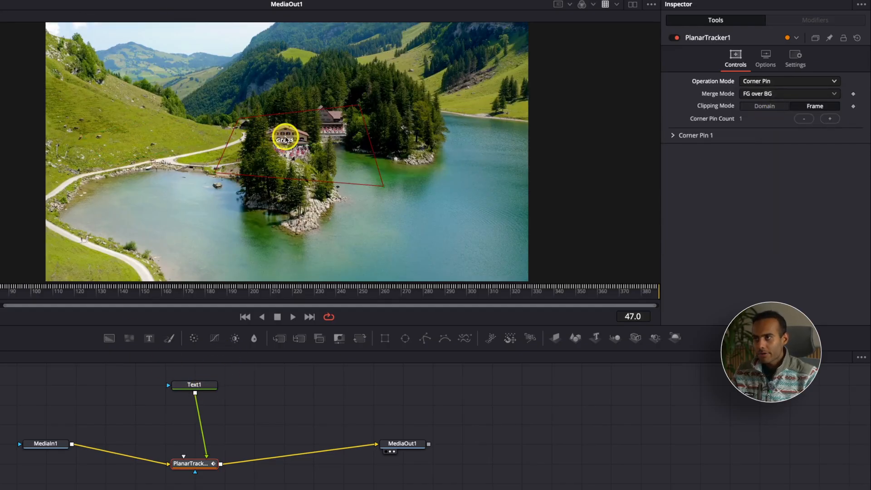
drag(237, 120, 97, 140)
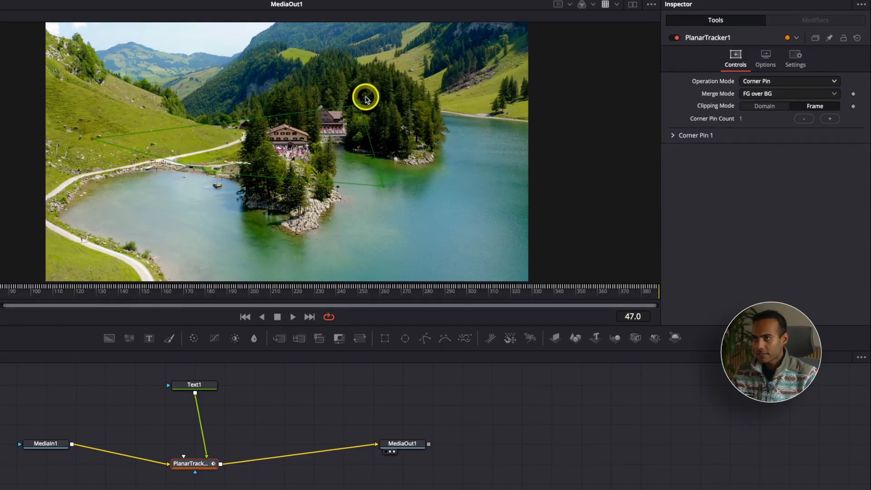
drag(360, 105, 182, 124)
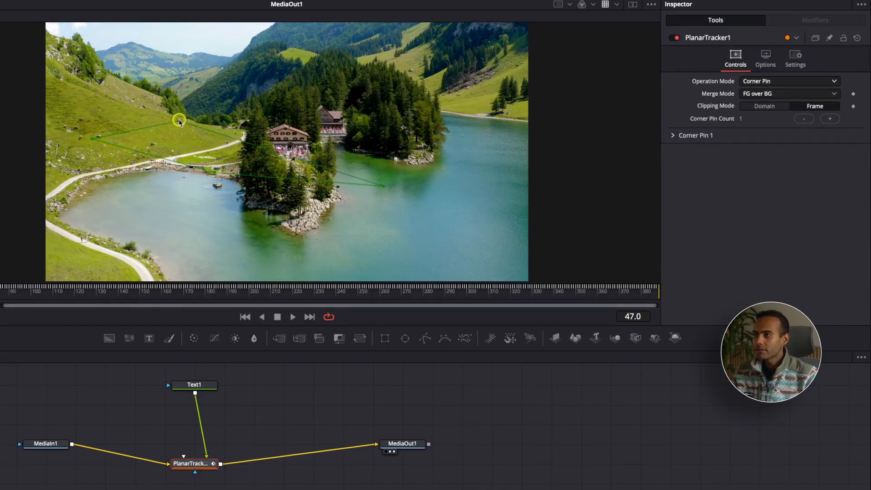
drag(214, 173, 141, 163)
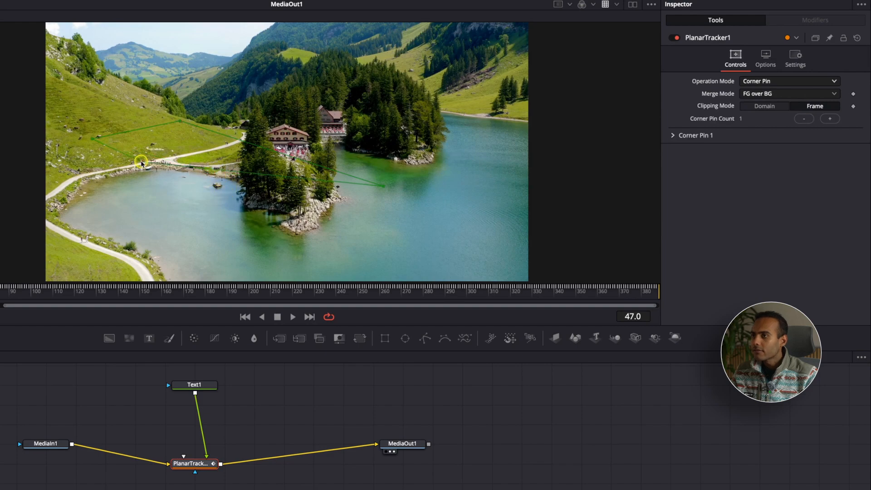
drag(383, 185, 233, 141)
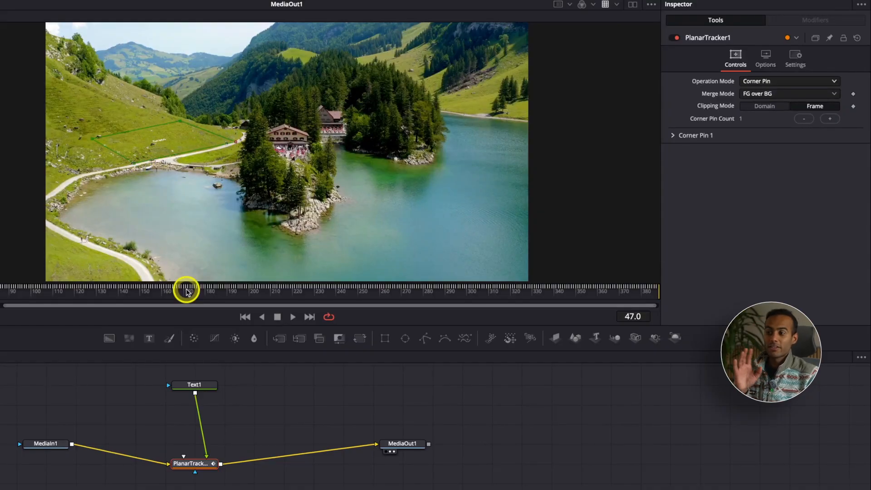
Step: Enlarge the Grass text to a size of 0.4213
click(198, 387)
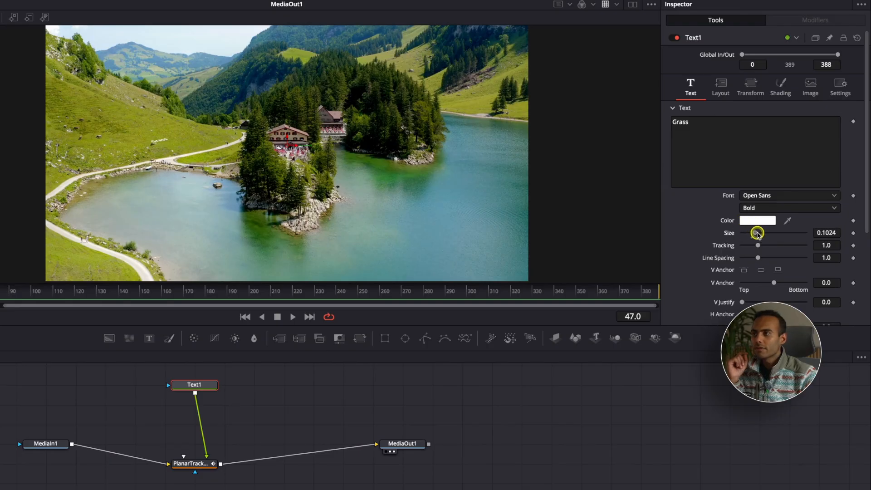
drag(768, 232, 867, 218)
mouse_move(802, 219)
mouse_down()
mouse_move(775, 230)
mouse_move(796, 231)
mouse_up()
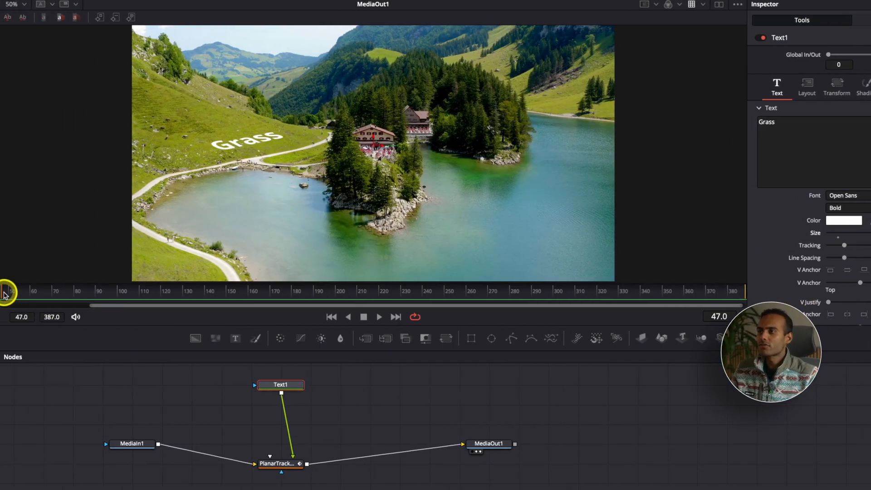
Step: Play part of the clip to check how the text follows the hillside, and return to frame 47
key(space)
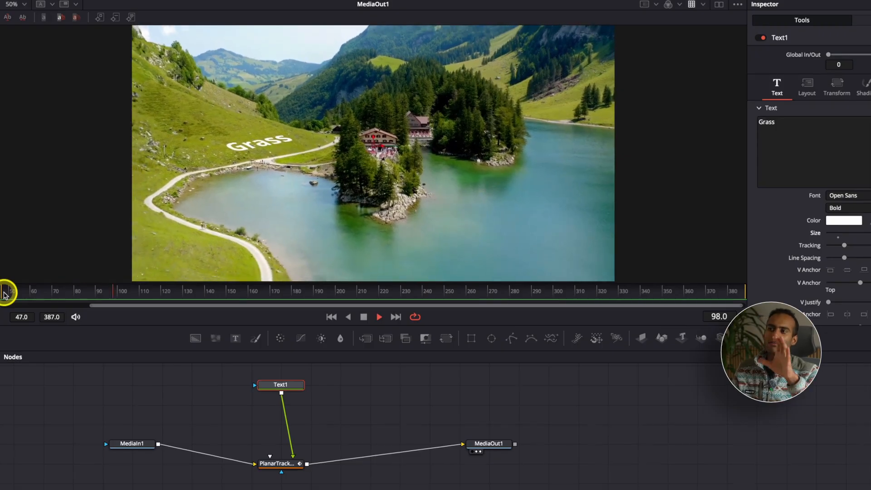
key(space)
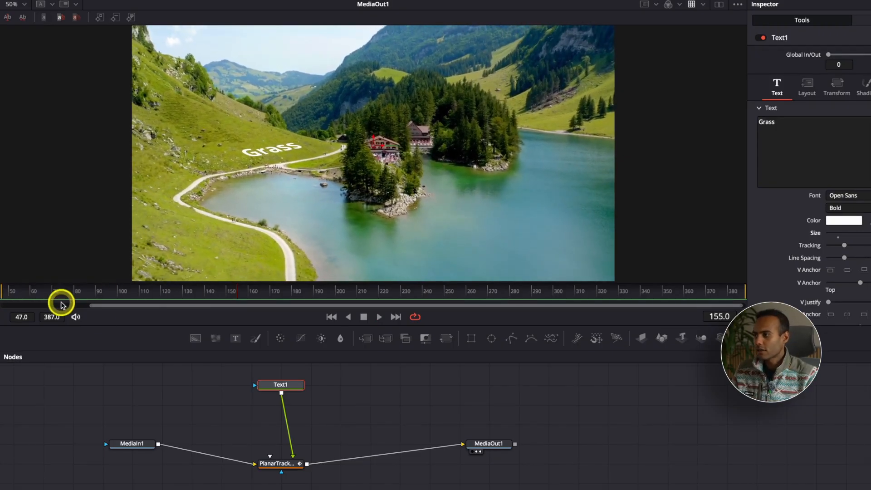
click(6, 294)
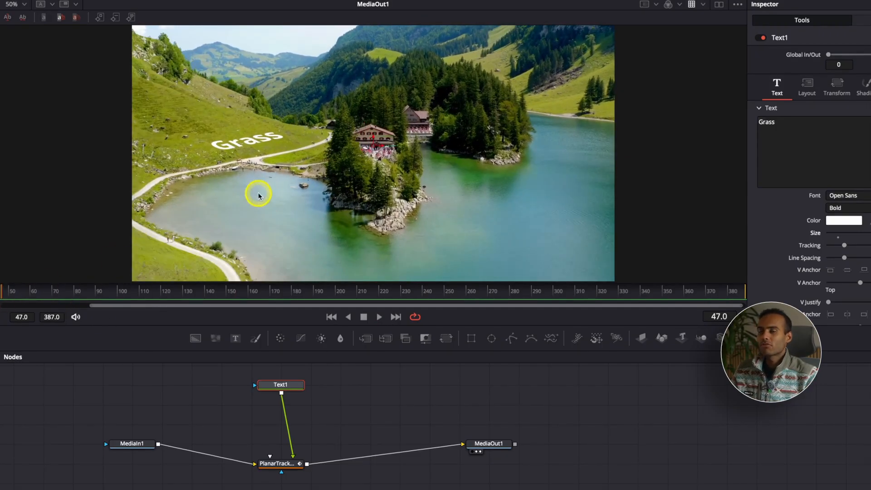
scroll(814, 231, down, 2)
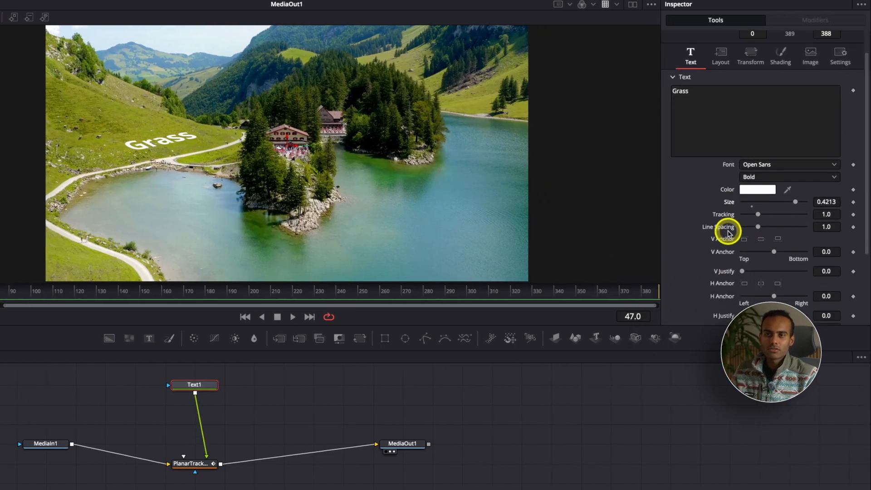
scroll(728, 233, up, 2)
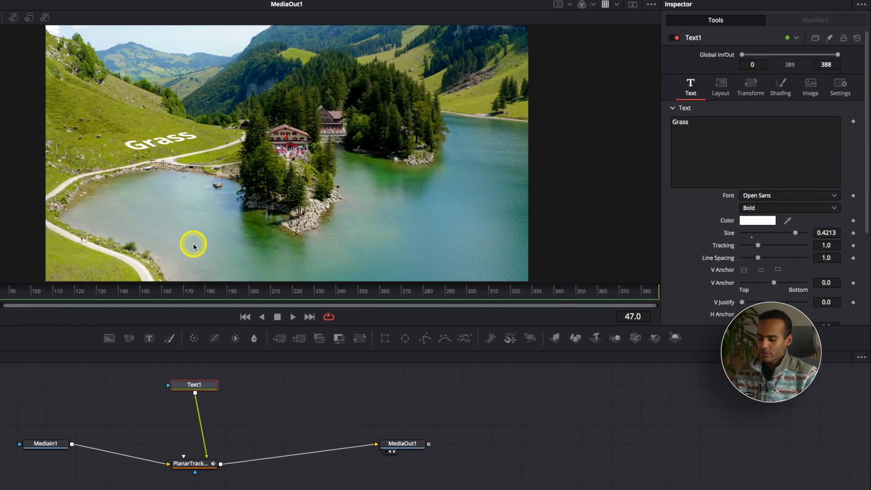
Step: Add a Drop Shadow node between Text1 and PlanarTracker1
key(shift+space)
text(trans)
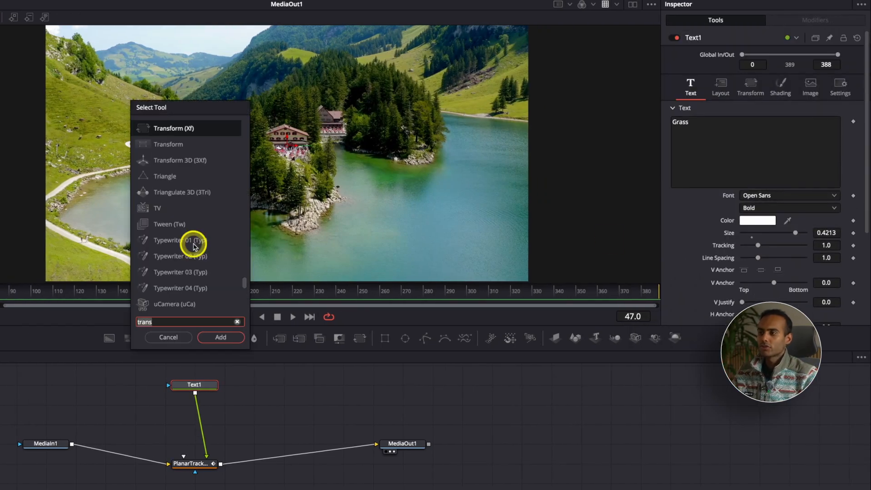
key(BackSpace)
key(BackSpace)
key(BackSpace)
key(BackSpace)
key(BackSpace)
text(shadow)
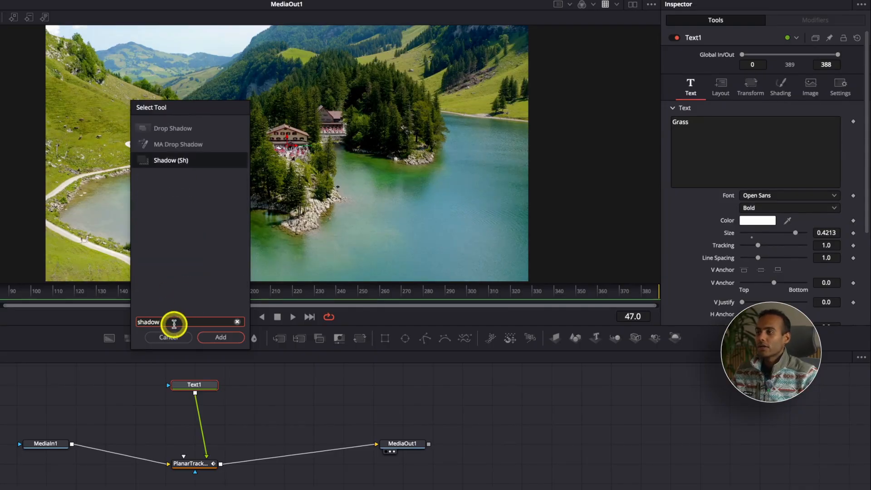
click(176, 130)
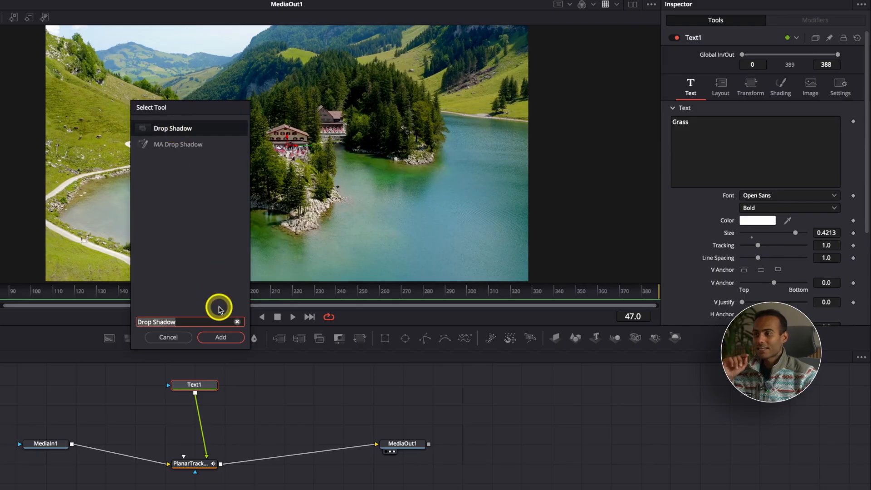
click(222, 338)
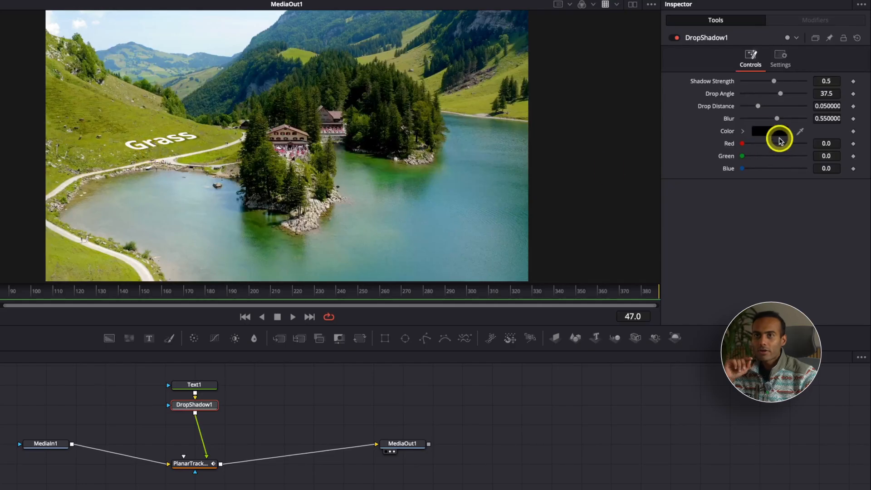
Step: Set the drop shadow's strength to 0.858 and angle to 123, adjust its blur to a soft edge, and increase its drop distance
drag(779, 120, 787, 120)
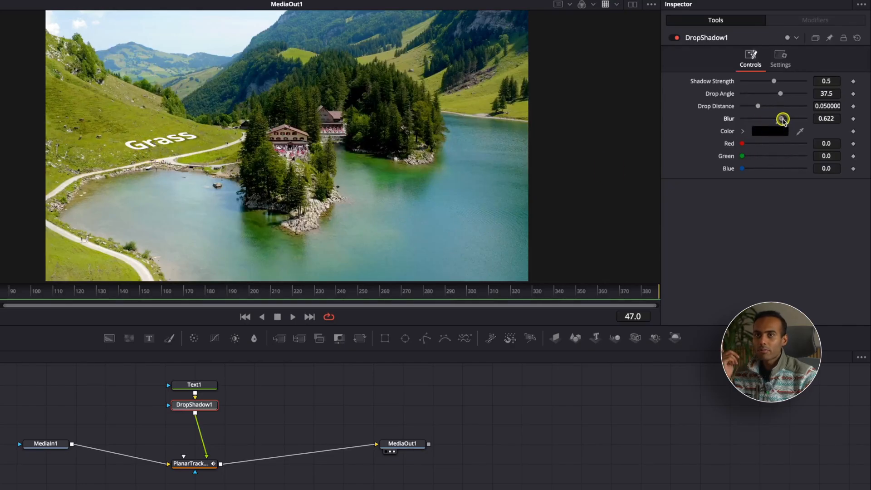
drag(775, 81, 793, 95)
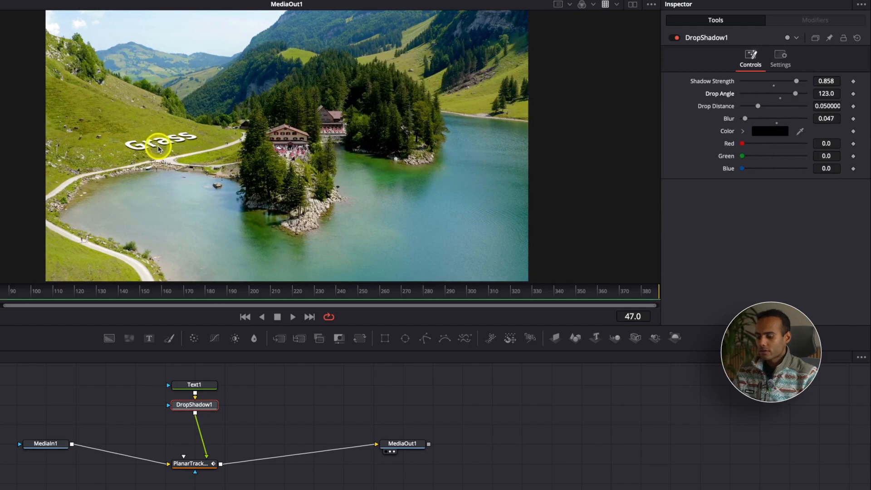
scroll(147, 151, up, 5)
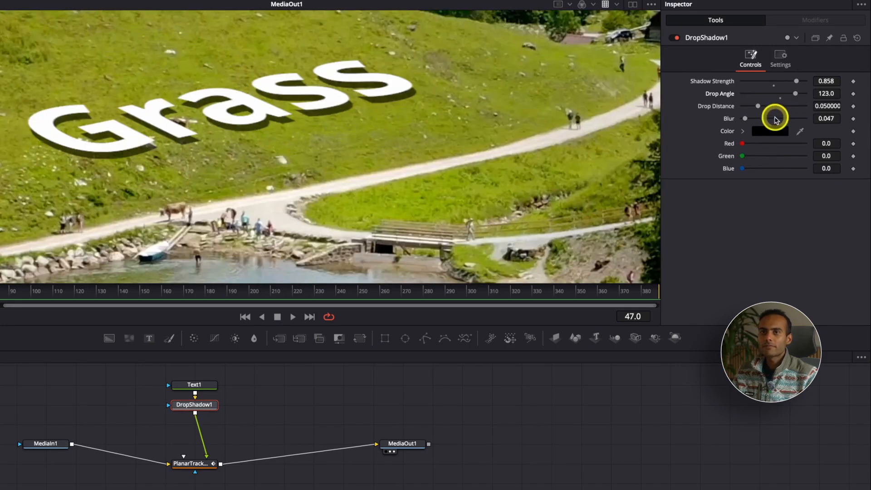
mouse_move(774, 117)
mouse_down()
mouse_move(755, 121)
mouse_move(785, 119)
mouse_up()
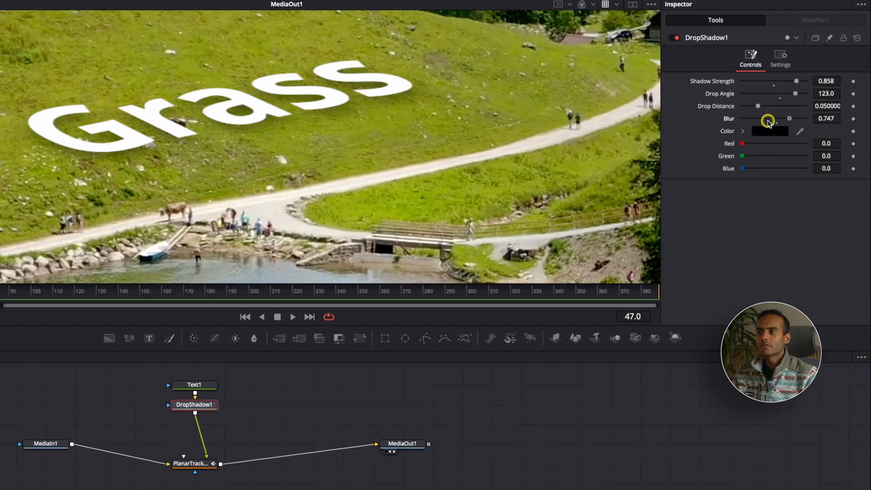
click(768, 118)
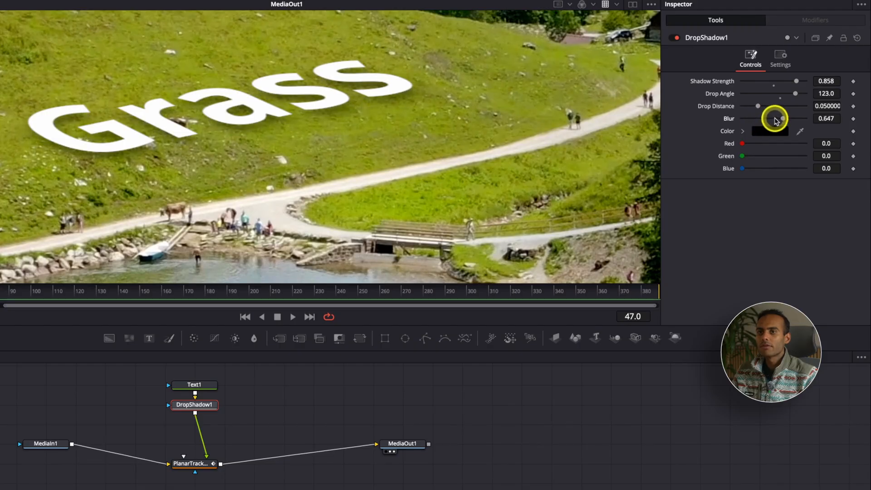
drag(782, 119, 755, 118)
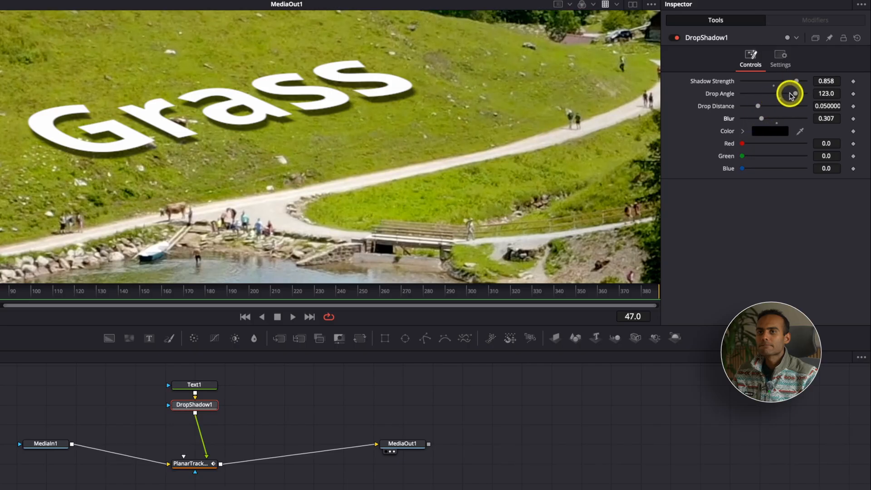
drag(758, 106, 769, 119)
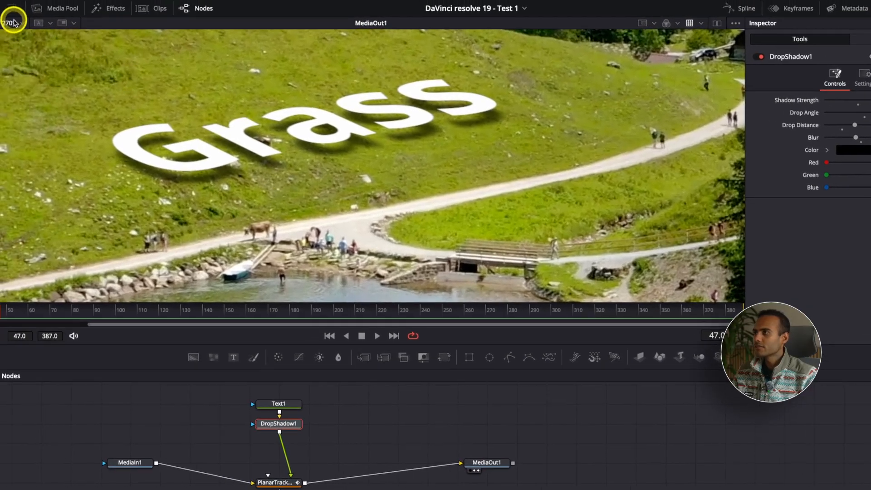
Step: Fit the whole frame in the viewer, play the clip, and scrub to frame 368 to check the tracked text and shadow
click(13, 22)
click(13, 43)
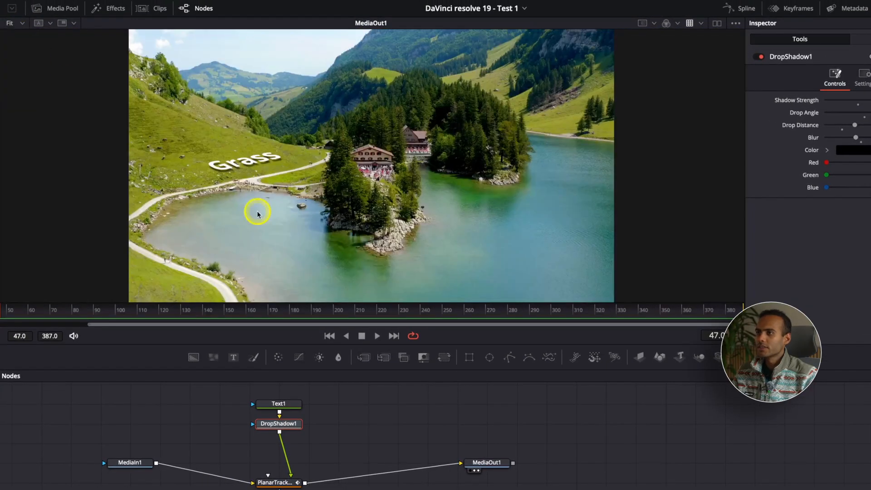
key(space)
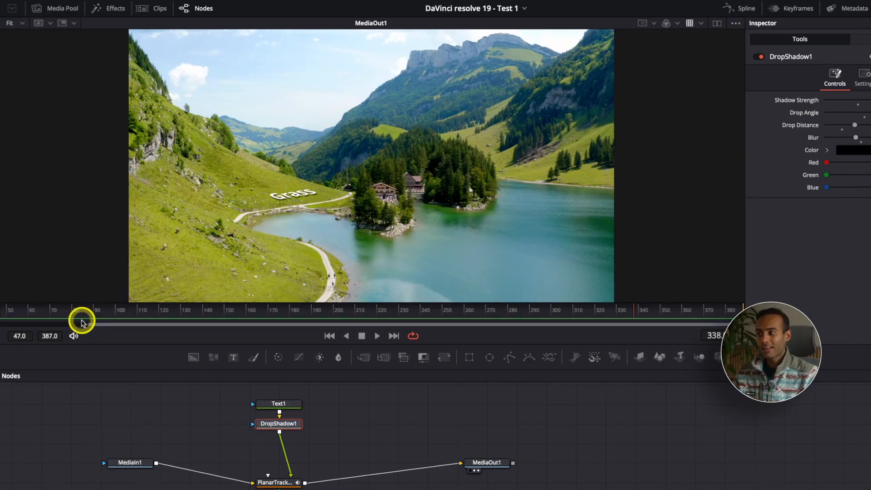
drag(82, 322, 63, 313)
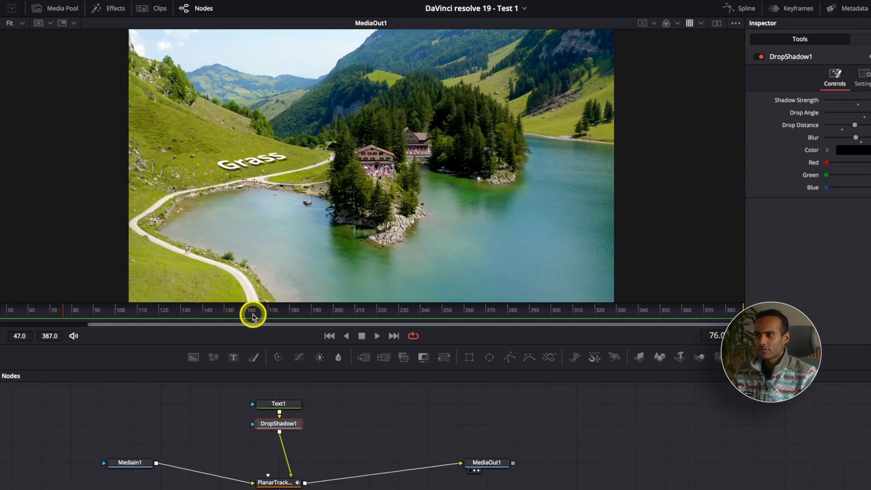
drag(252, 316, 431, 315)
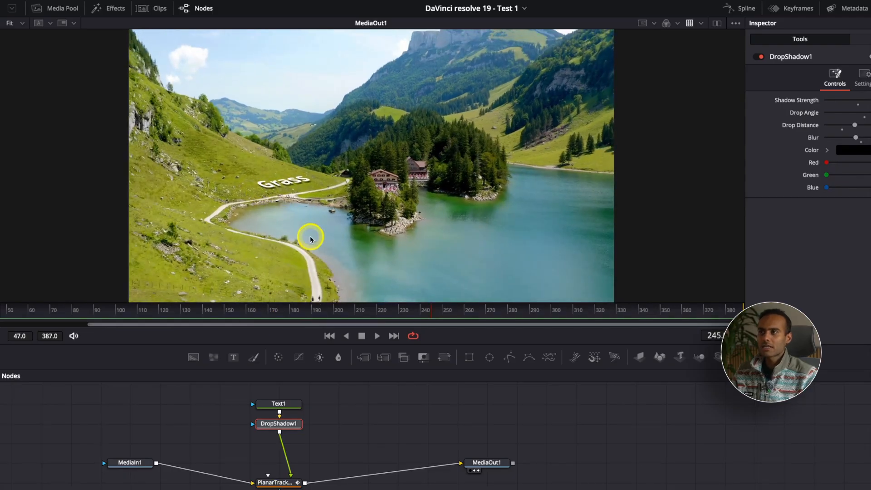
drag(521, 313, 701, 316)
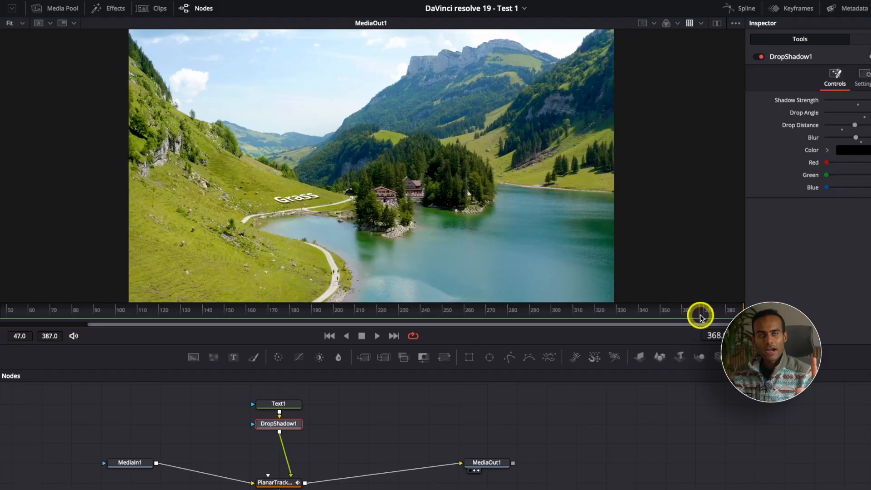